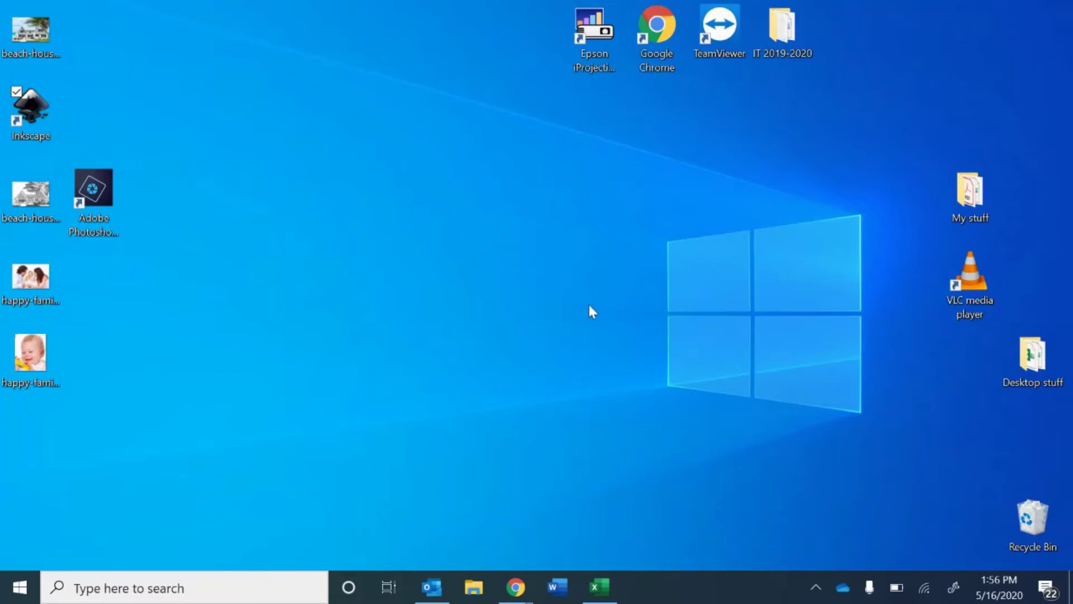
Step: Launch Inkscape, zoom in twice on the blank page and scroll it into view
double_click(32, 113)
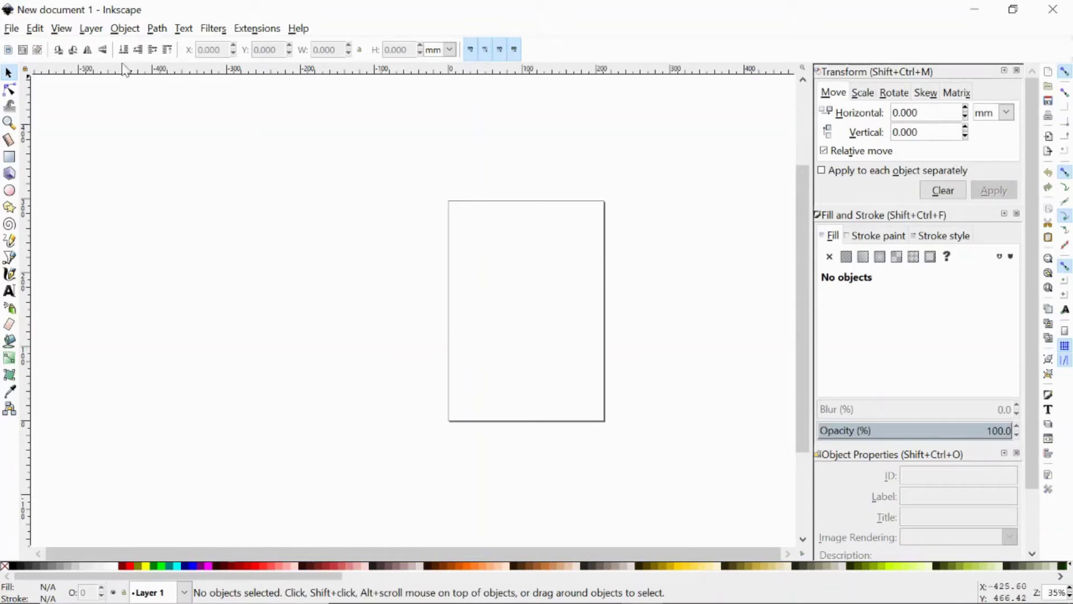
click(59, 29)
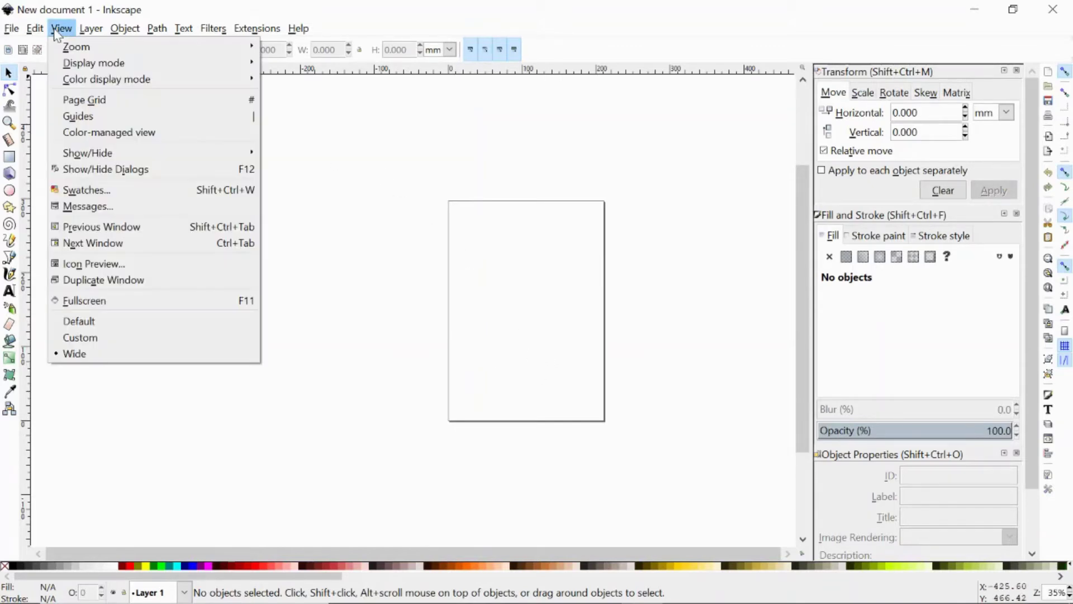
mouse_move(86, 46)
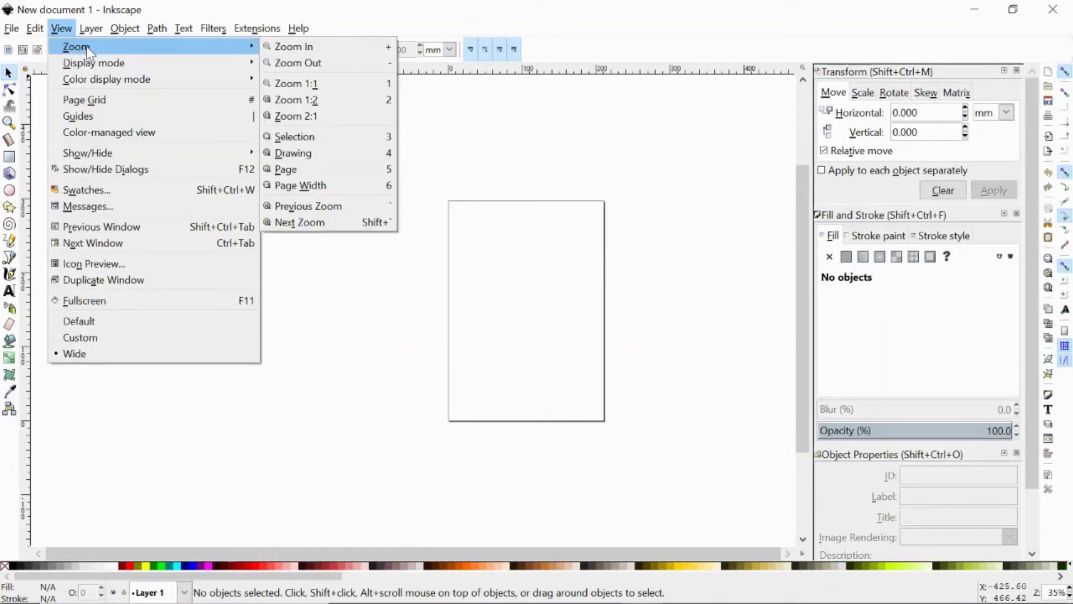
click(308, 48)
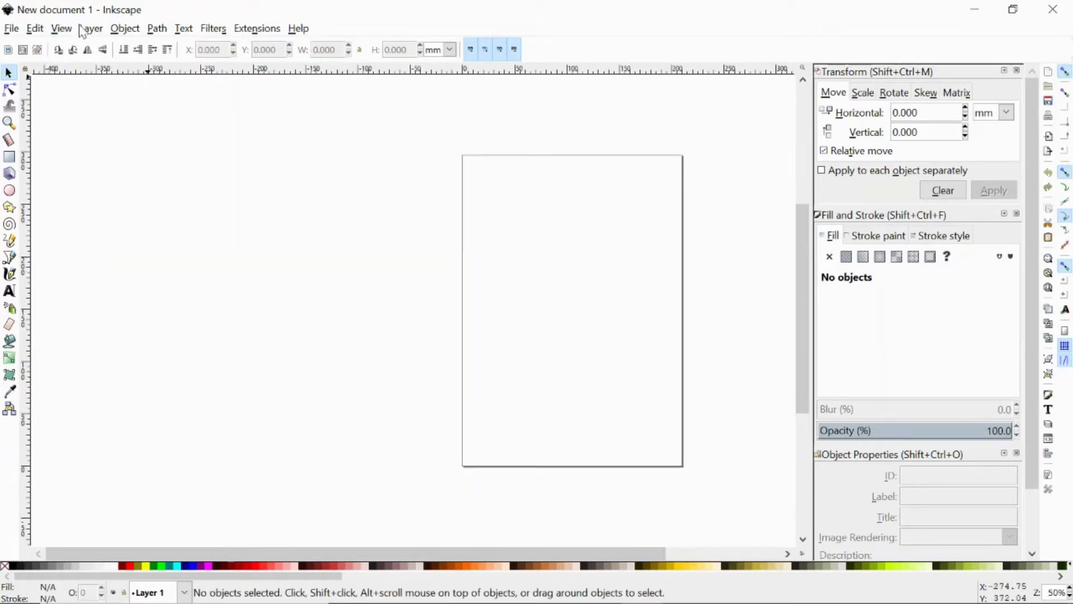
click(61, 28)
mouse_move(67, 46)
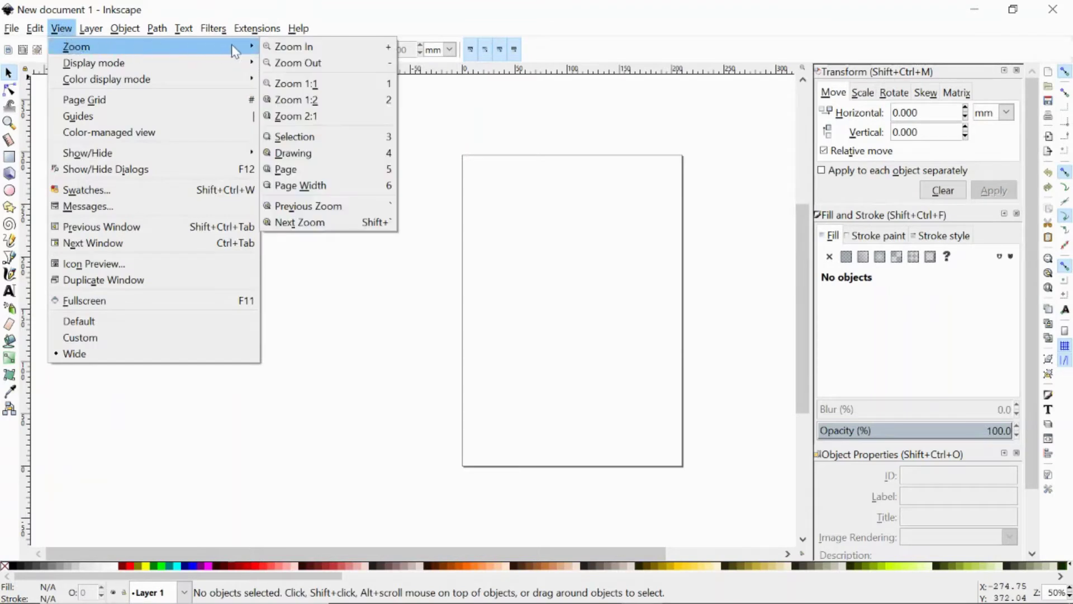
click(285, 47)
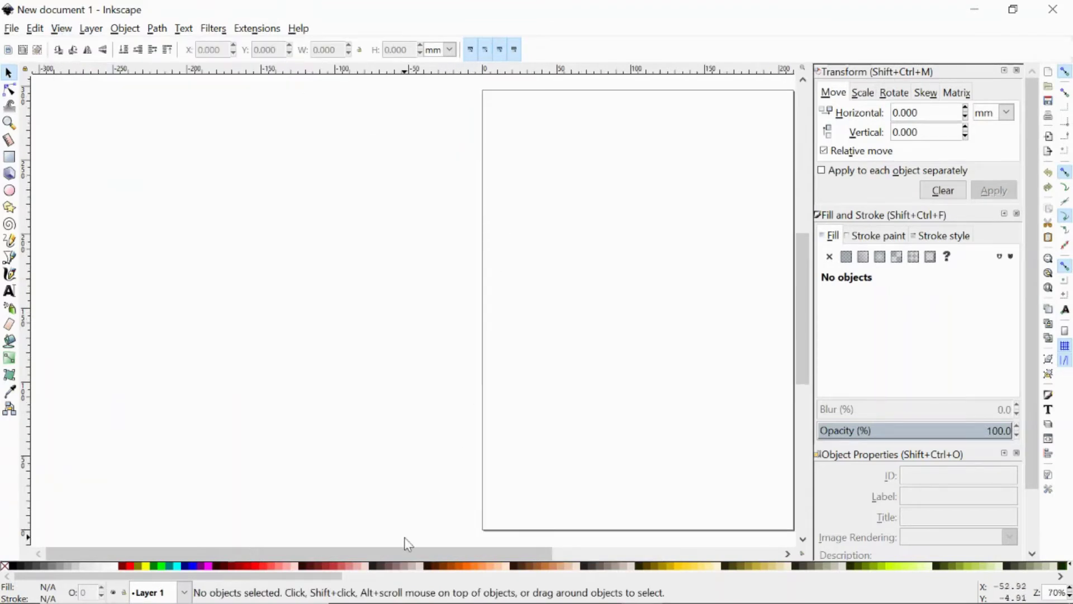
drag(407, 554, 534, 553)
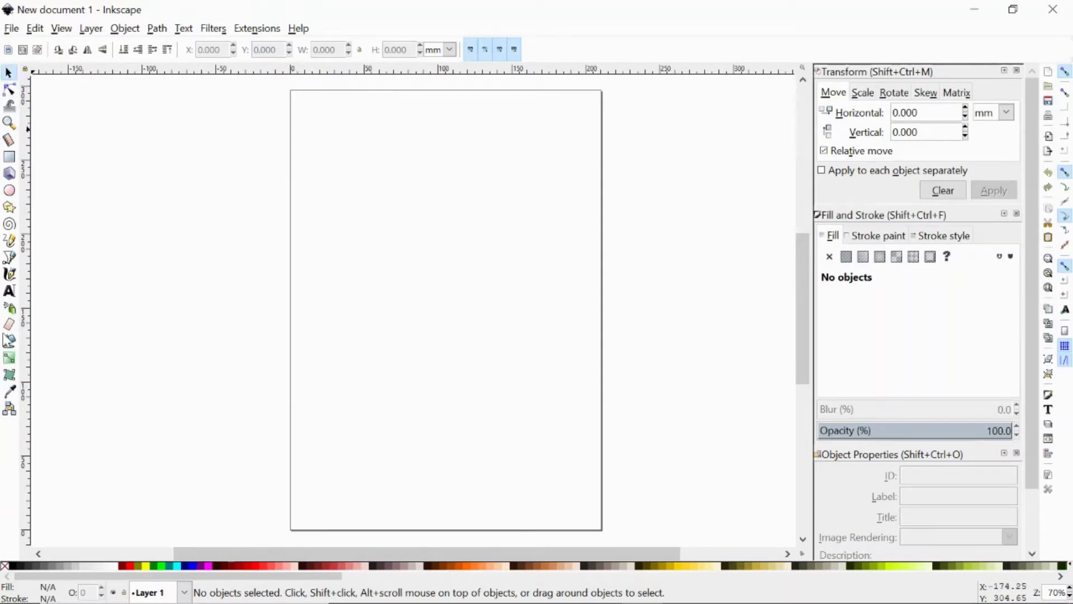
Step: Type 'Creative' into a flowed text frame on the page and select the whole word
click(9, 292)
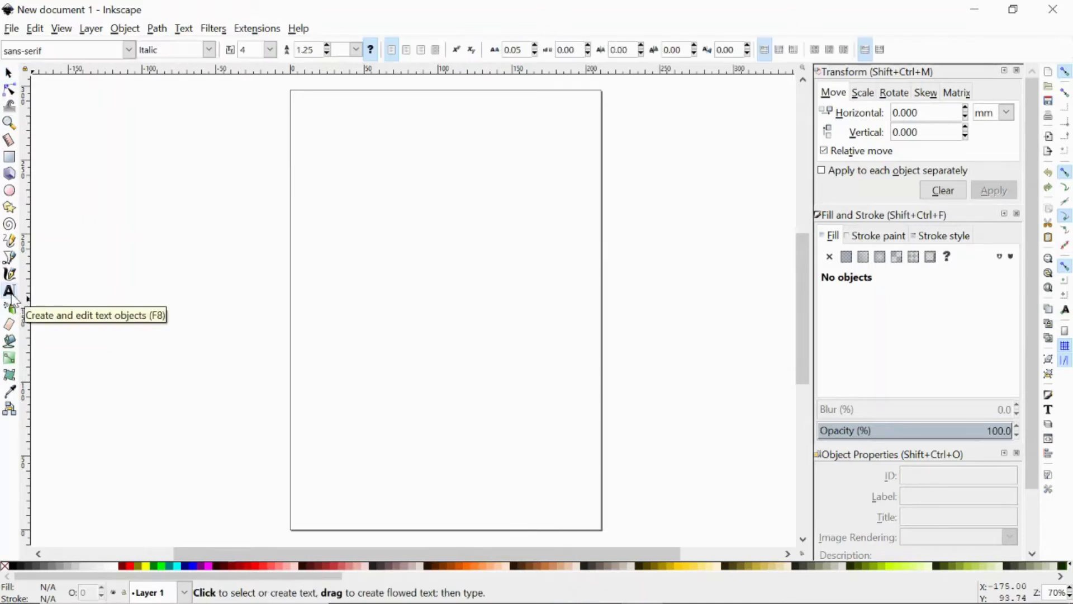
drag(310, 152, 568, 325)
text(Cre)
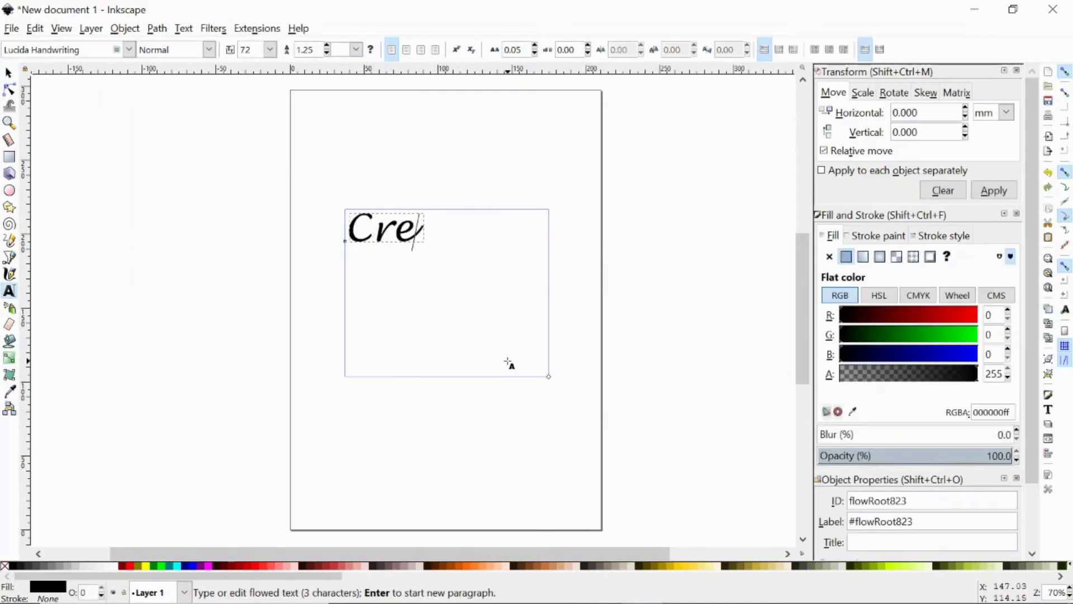
text(ative)
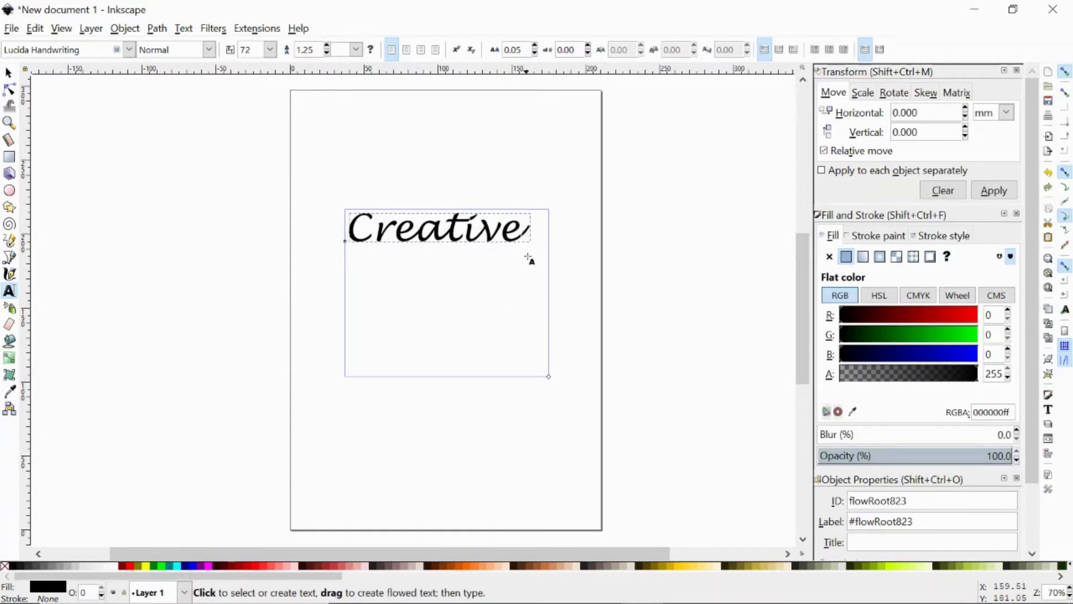
key(Escape)
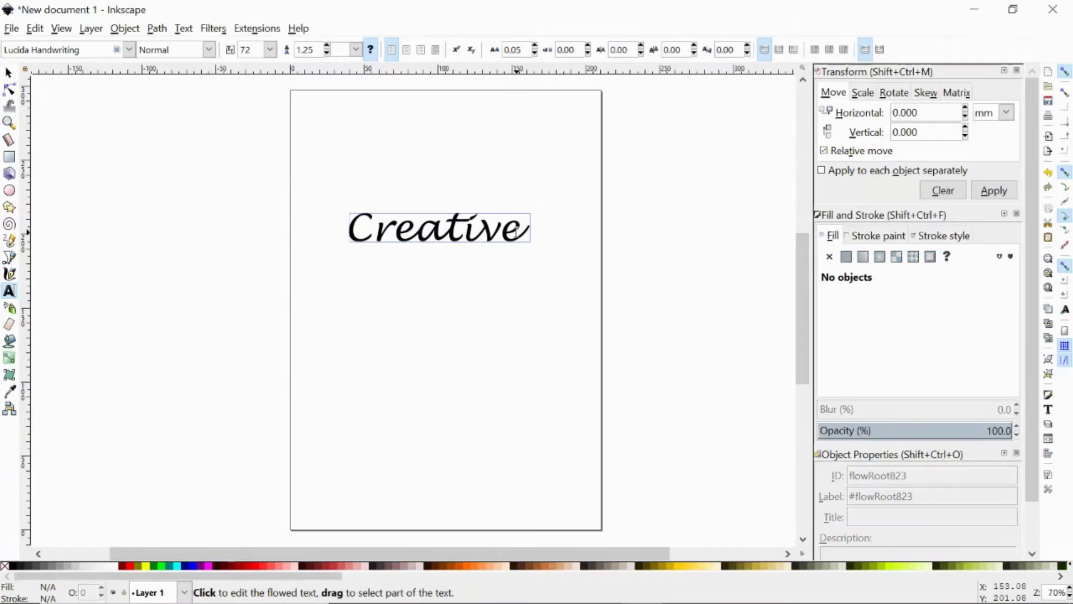
click(525, 232)
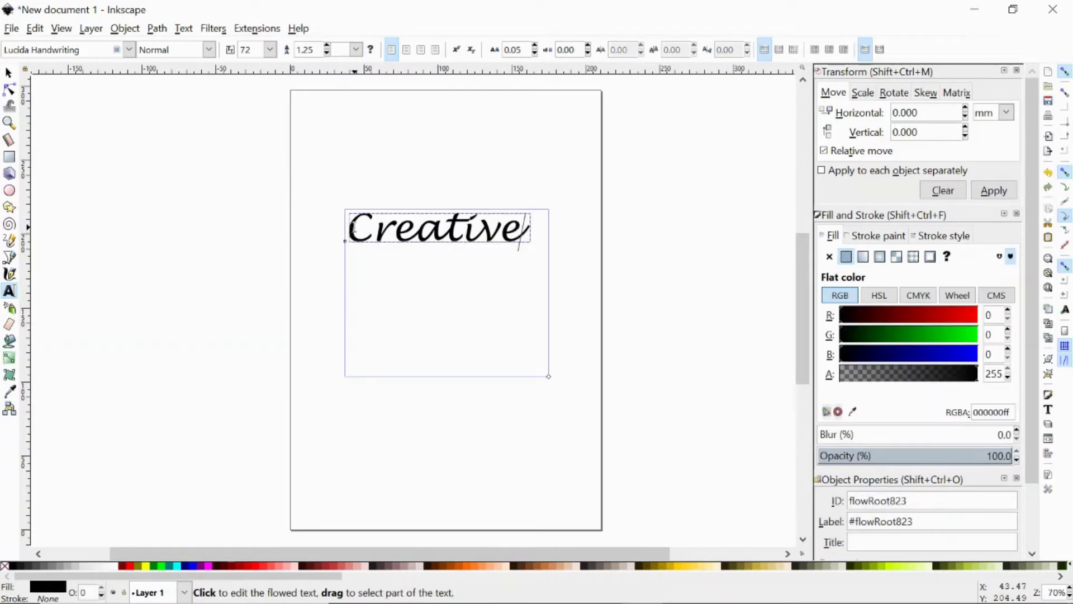
drag(347, 229, 535, 231)
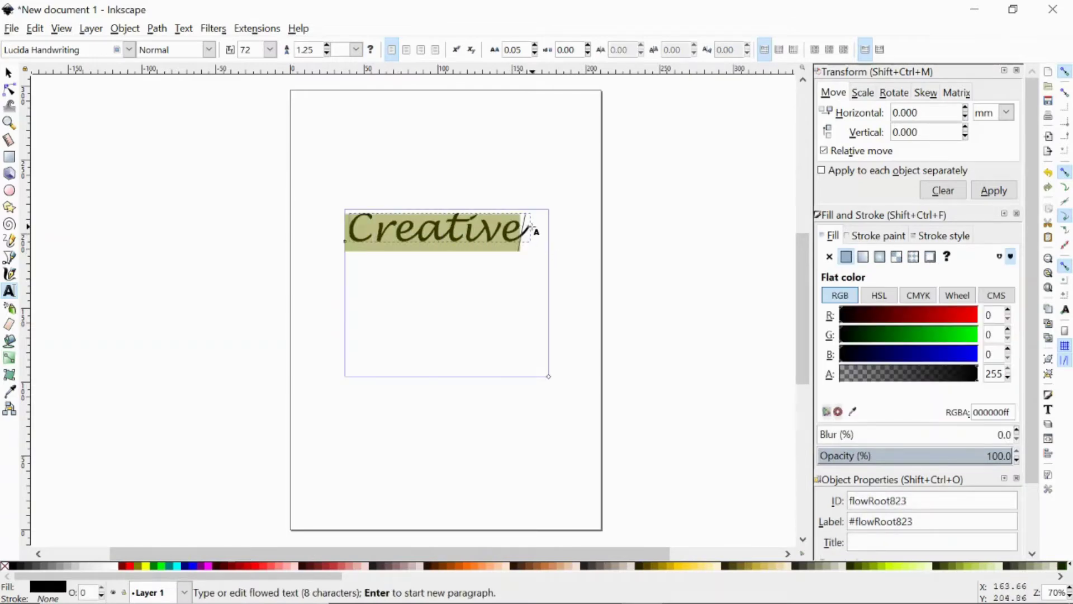
Step: Change the Creative text's font from Lucida Handwriting to Script MT Bold and its size to 144
click(129, 50)
click(3, 51)
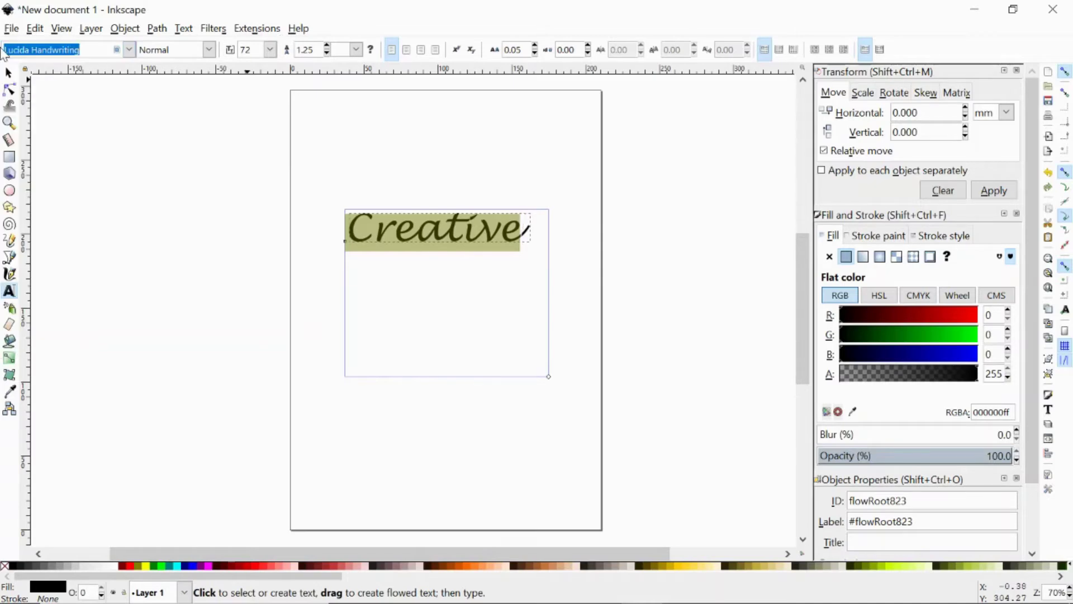
text(scr)
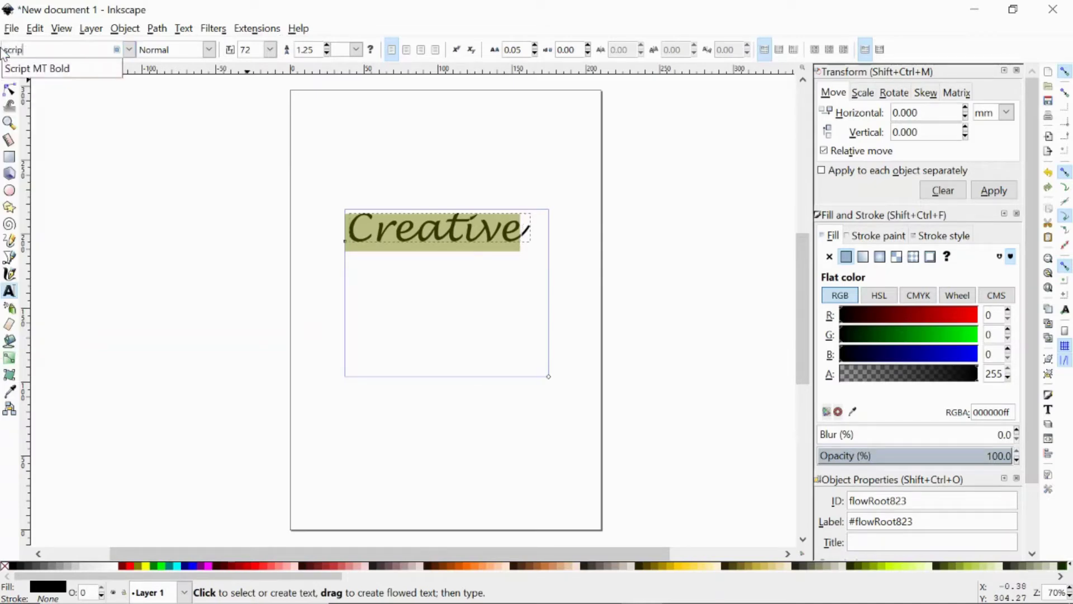
text(ip)
click(37, 68)
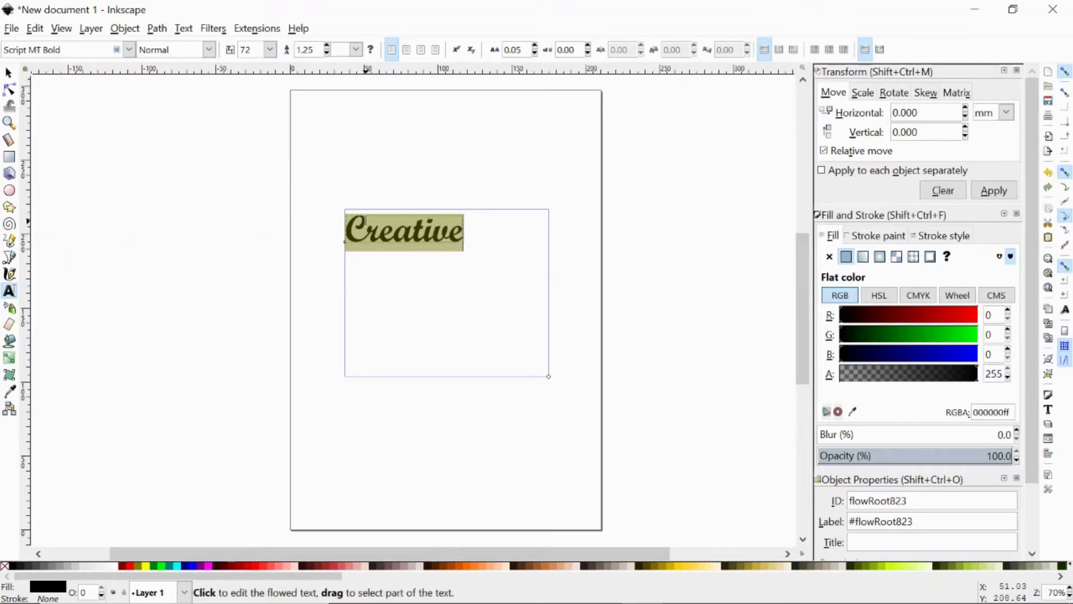
click(270, 49)
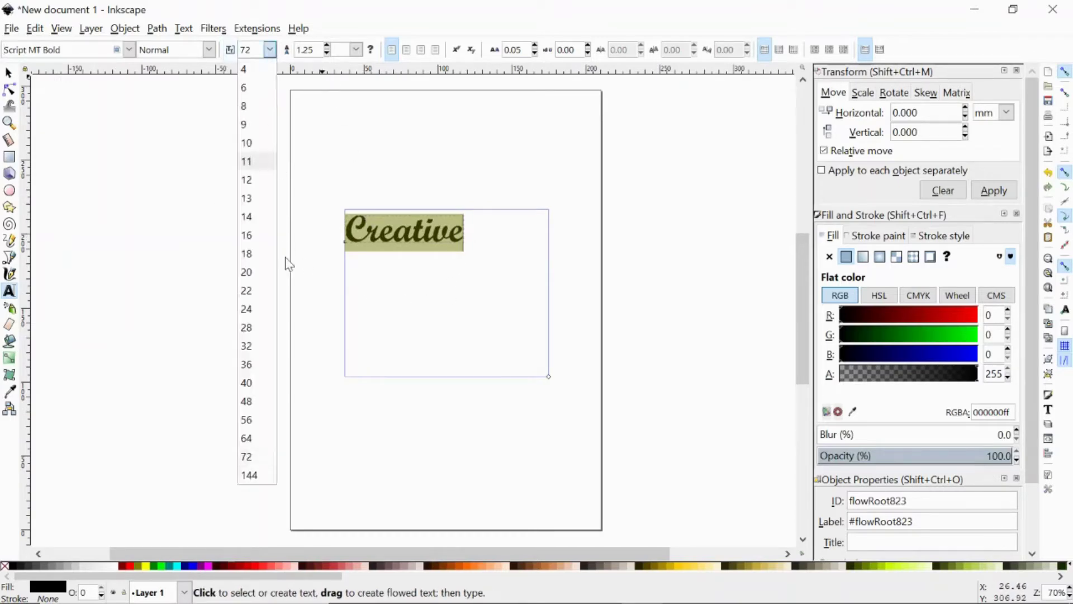
click(258, 475)
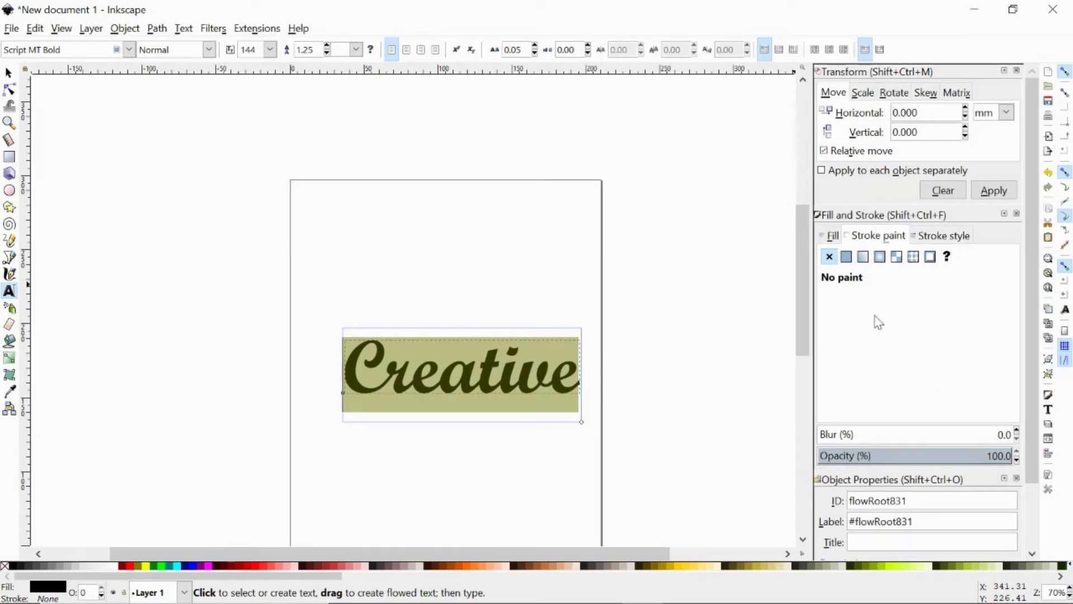
Step: Give the Creative text a flat black stroke and no fill
click(880, 240)
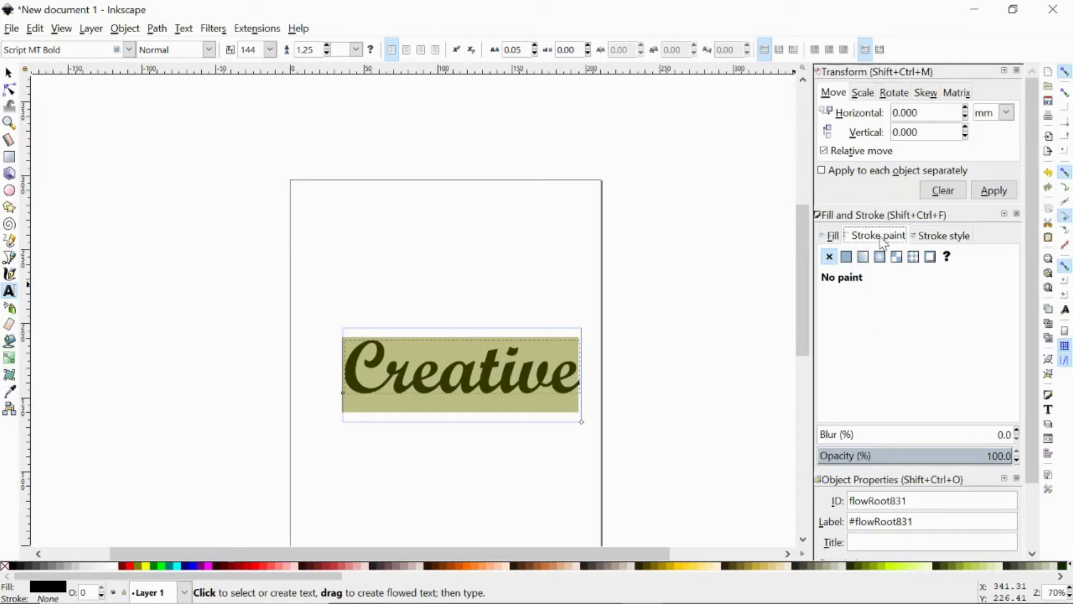
click(848, 257)
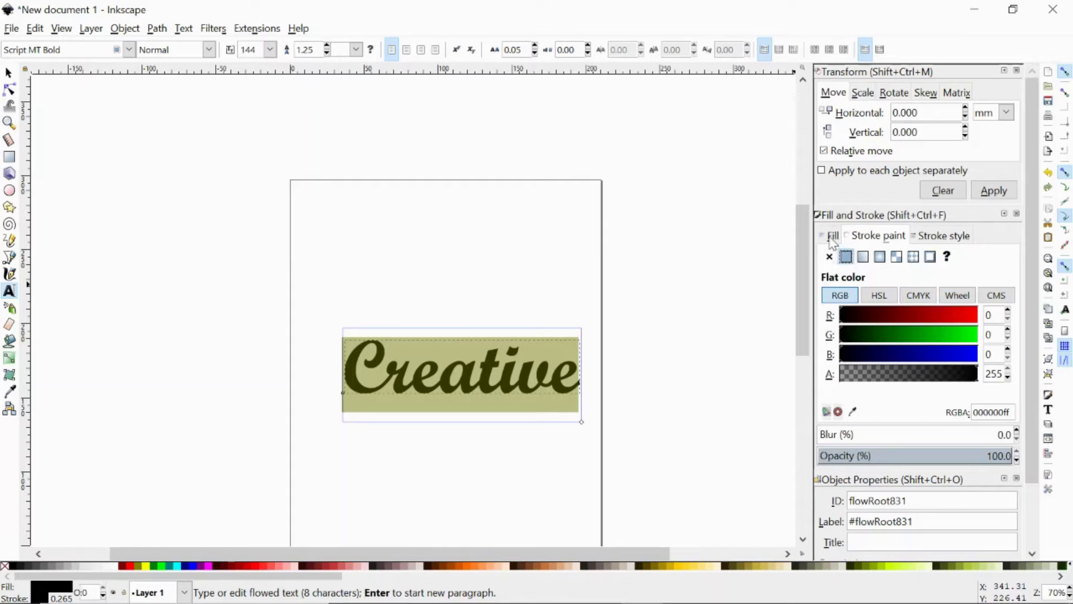
click(833, 236)
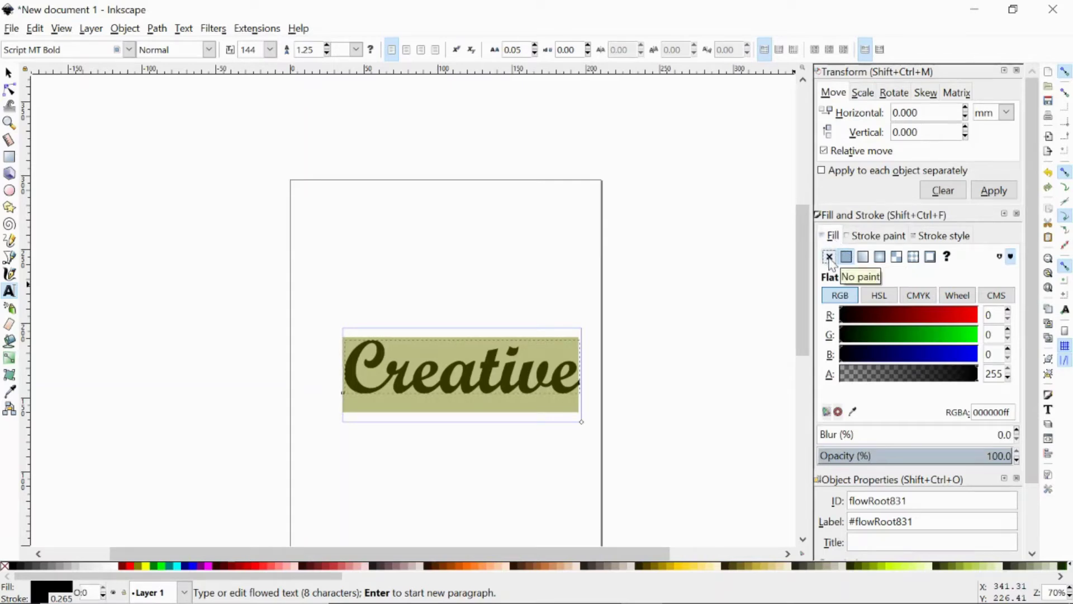
click(829, 258)
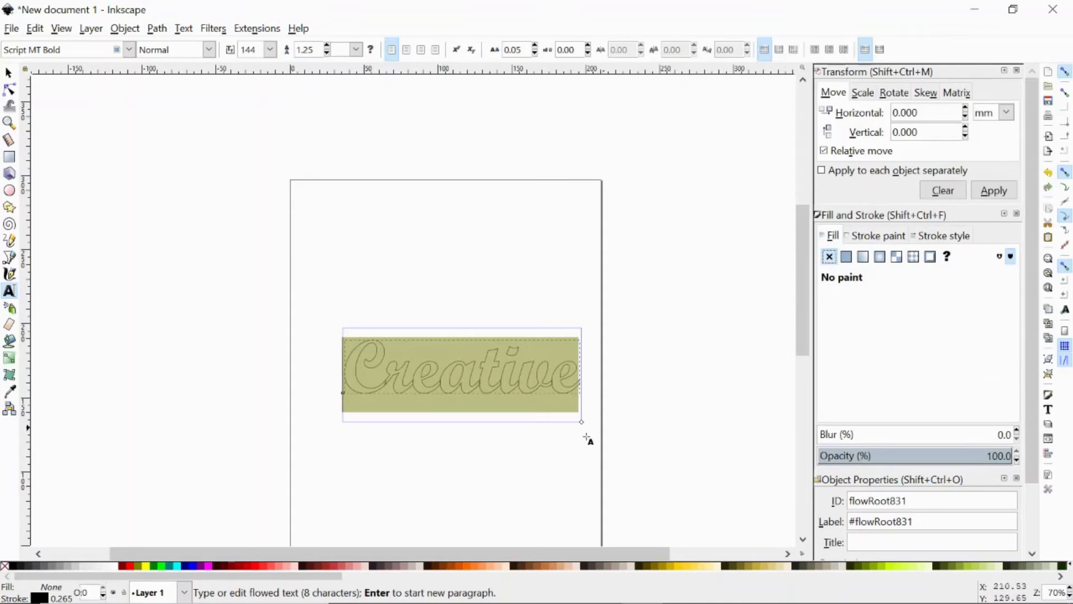
Step: Zoom in closer on the outlined Creative text
click(61, 27)
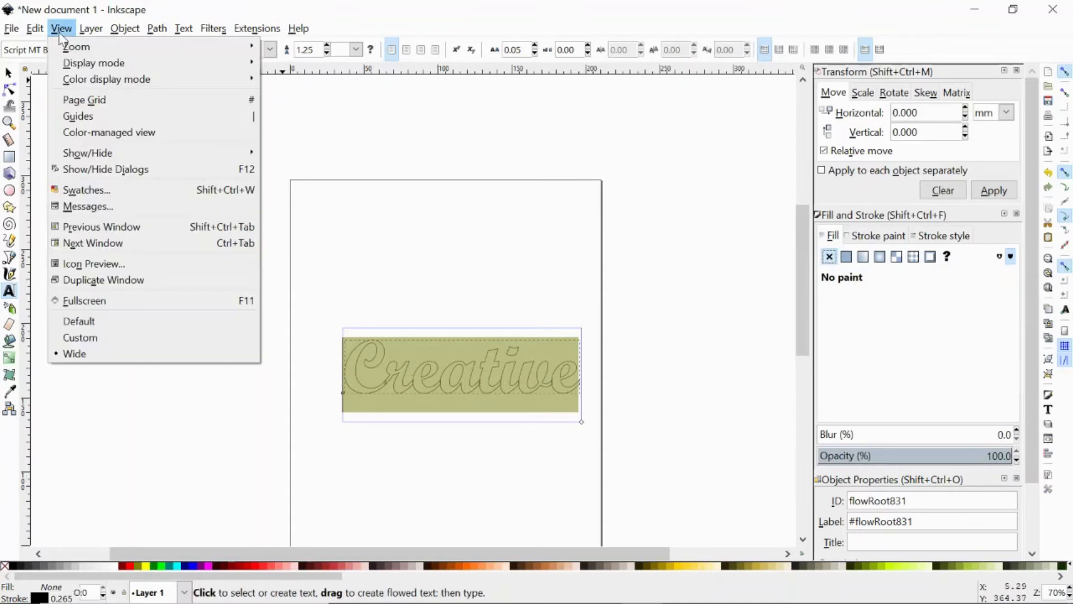
mouse_move(152, 55)
click(309, 47)
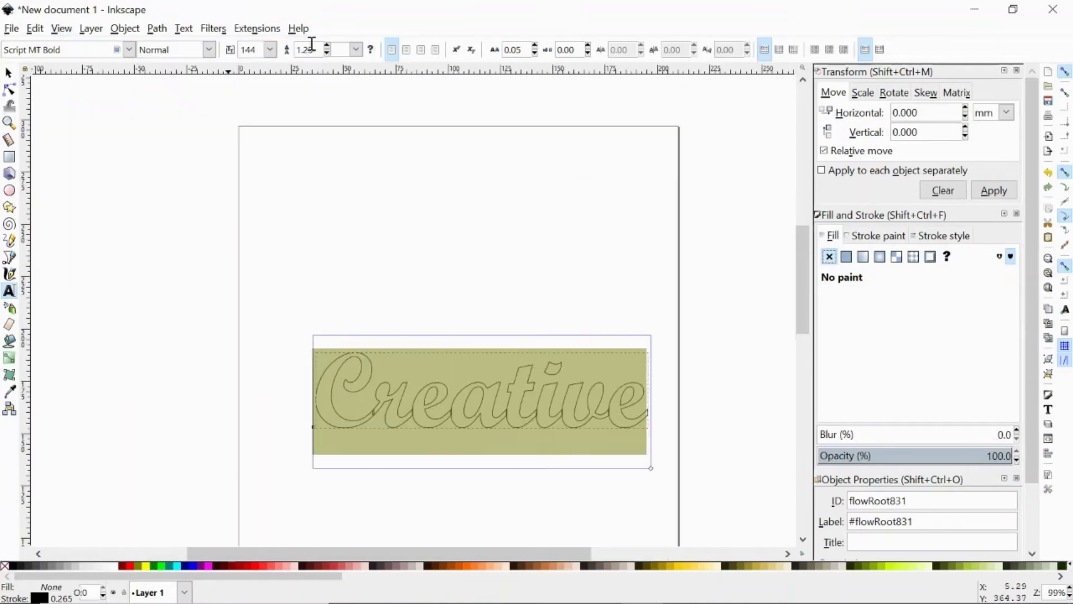
click(62, 29)
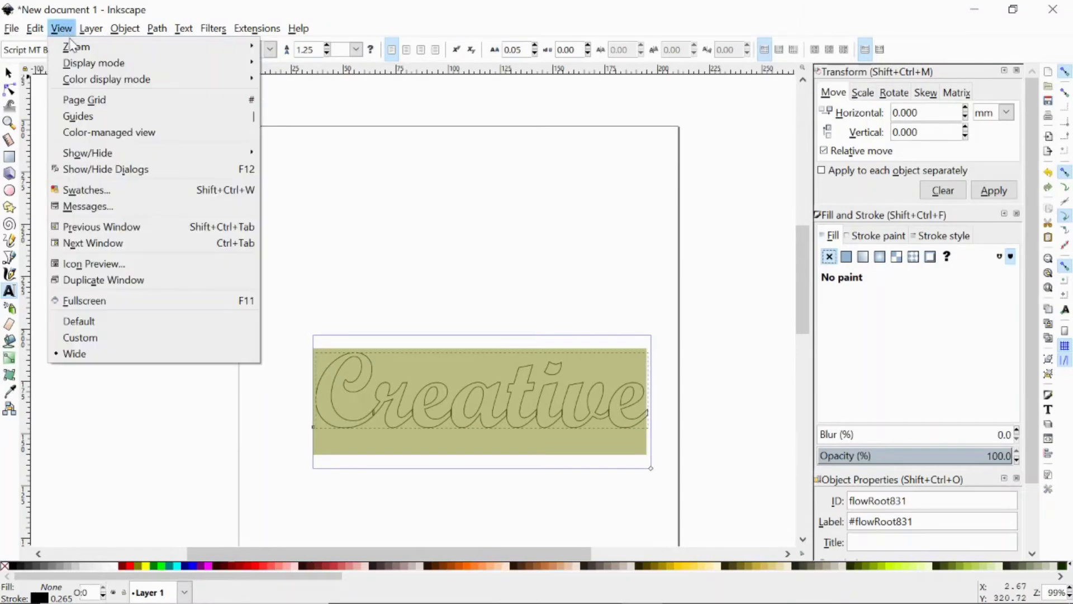
mouse_move(106, 48)
click(311, 48)
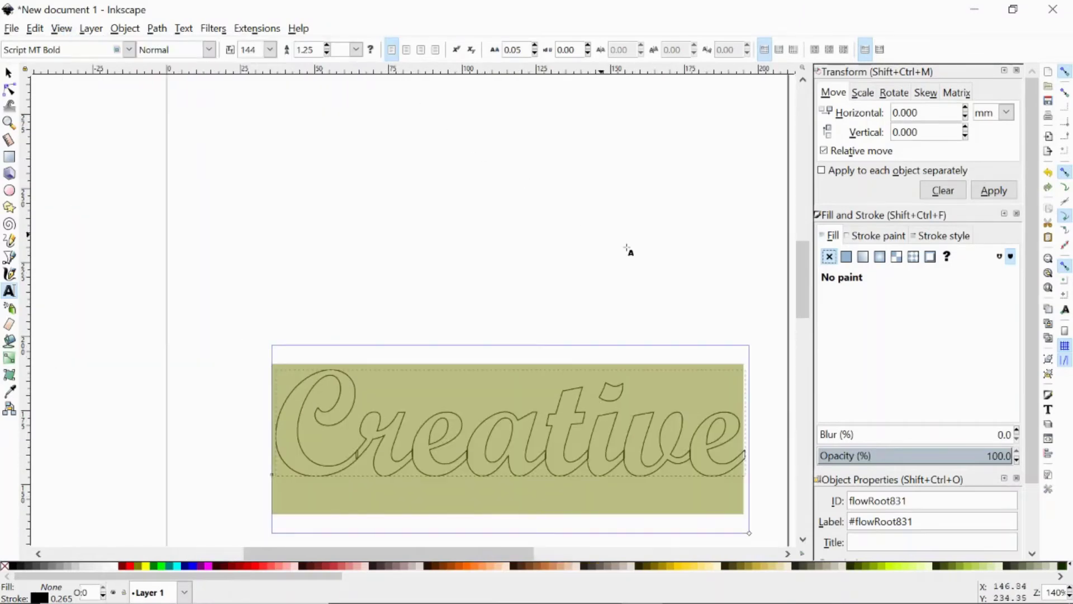
drag(807, 299, 811, 327)
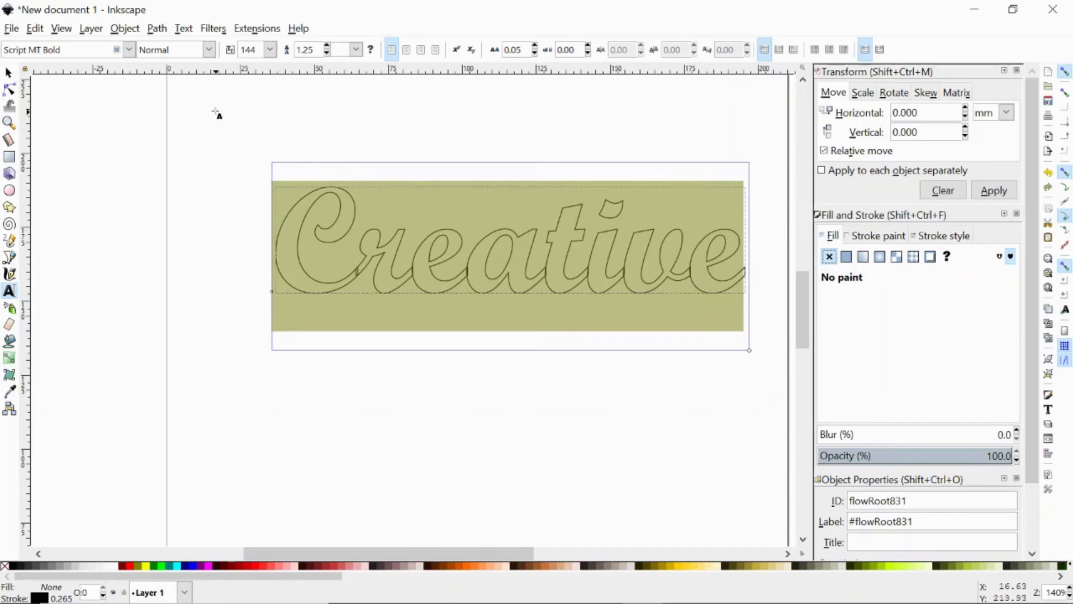
Step: Union the Creative letters into one path with a flat black stroke and no fill
click(157, 28)
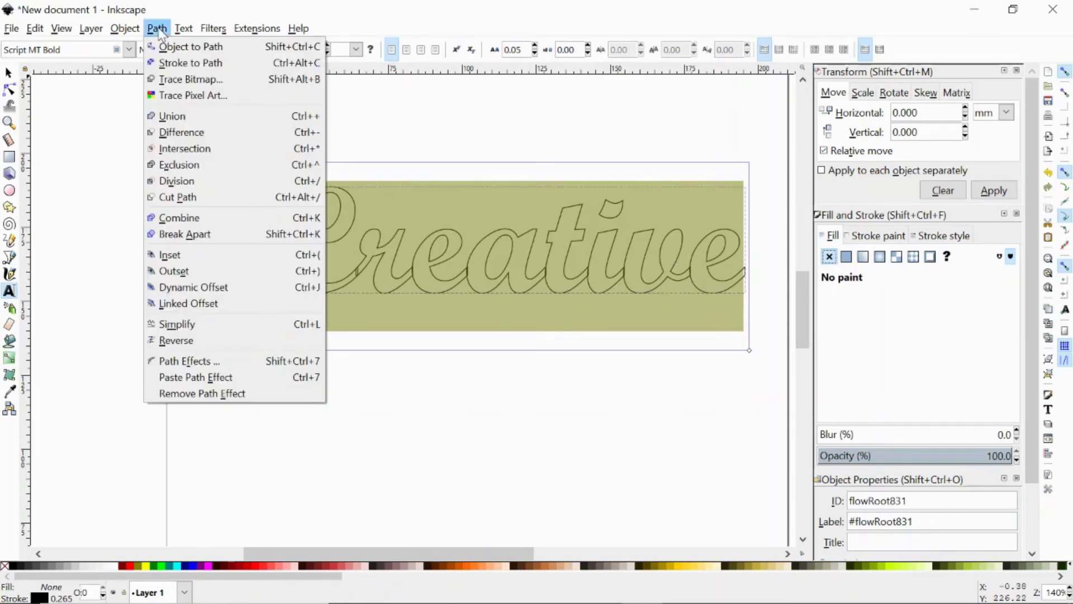
click(180, 117)
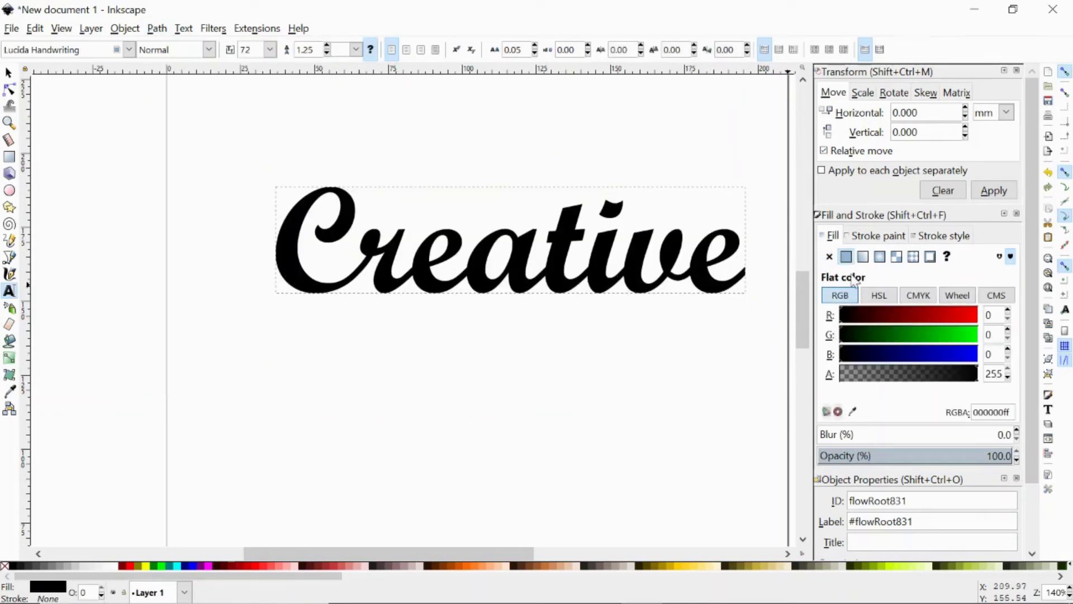
click(876, 238)
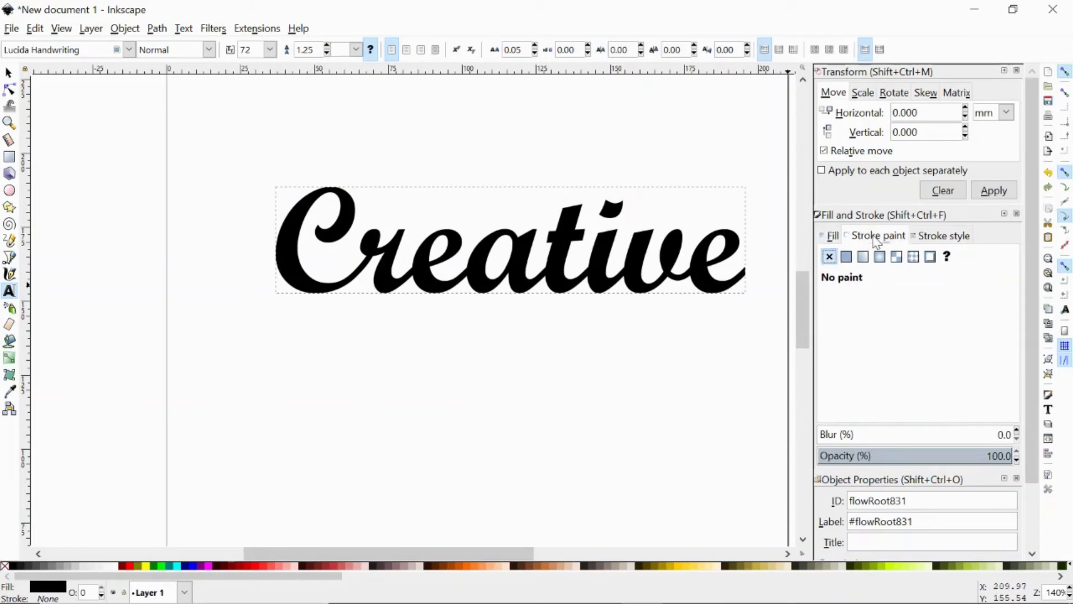
click(847, 257)
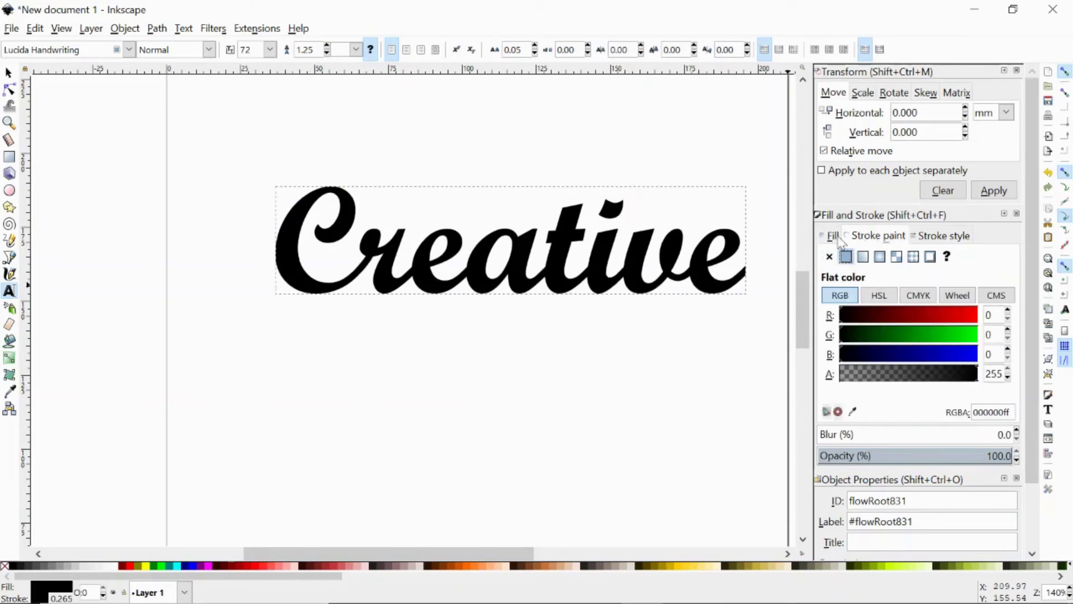
click(832, 237)
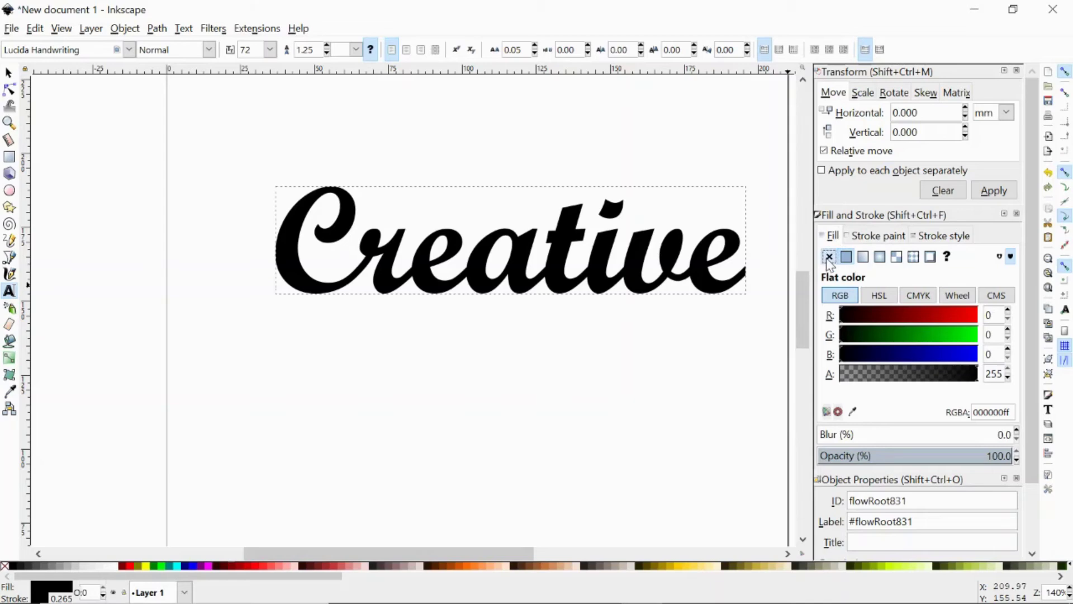
click(829, 257)
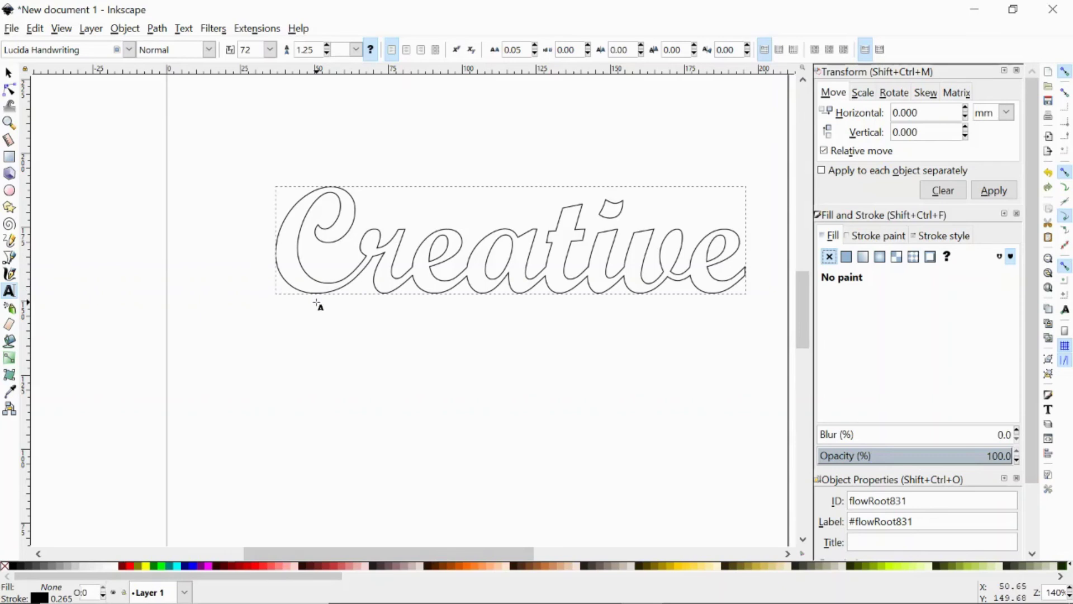
scroll(317, 304, up, 2)
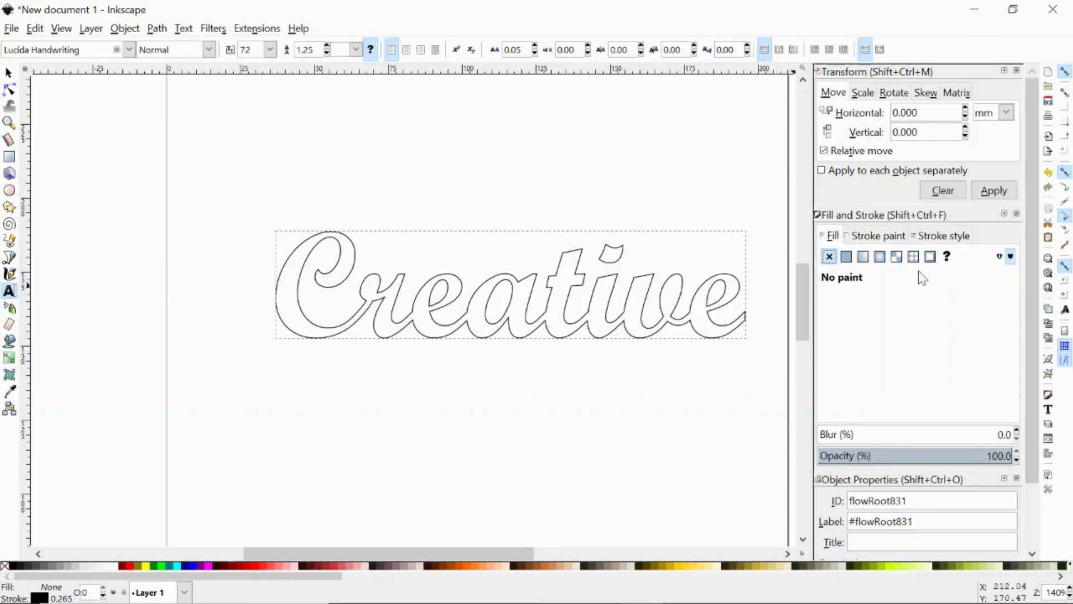
click(879, 237)
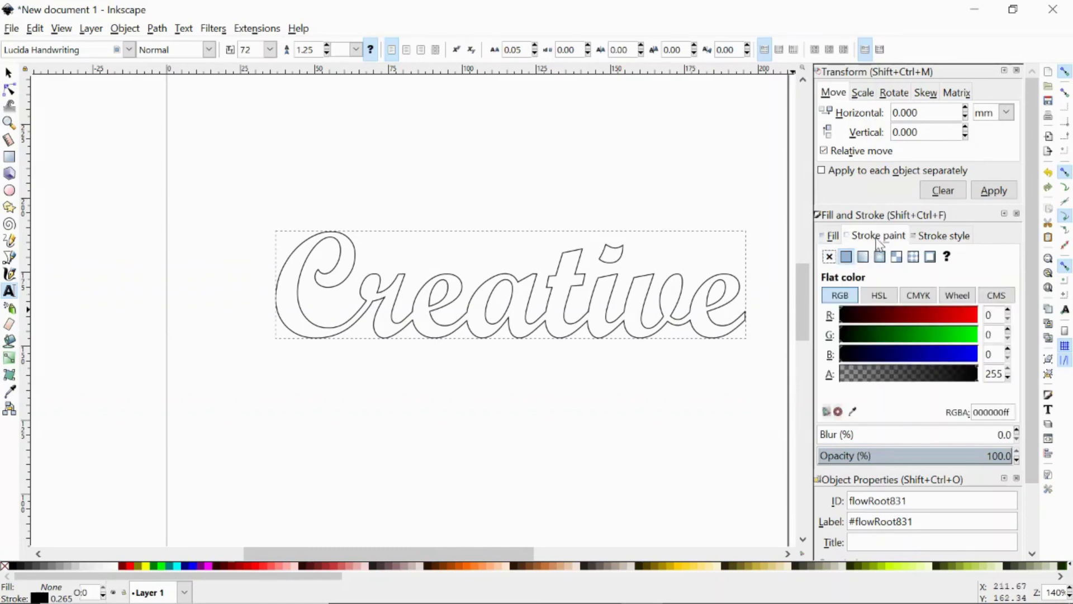
click(849, 258)
click(834, 237)
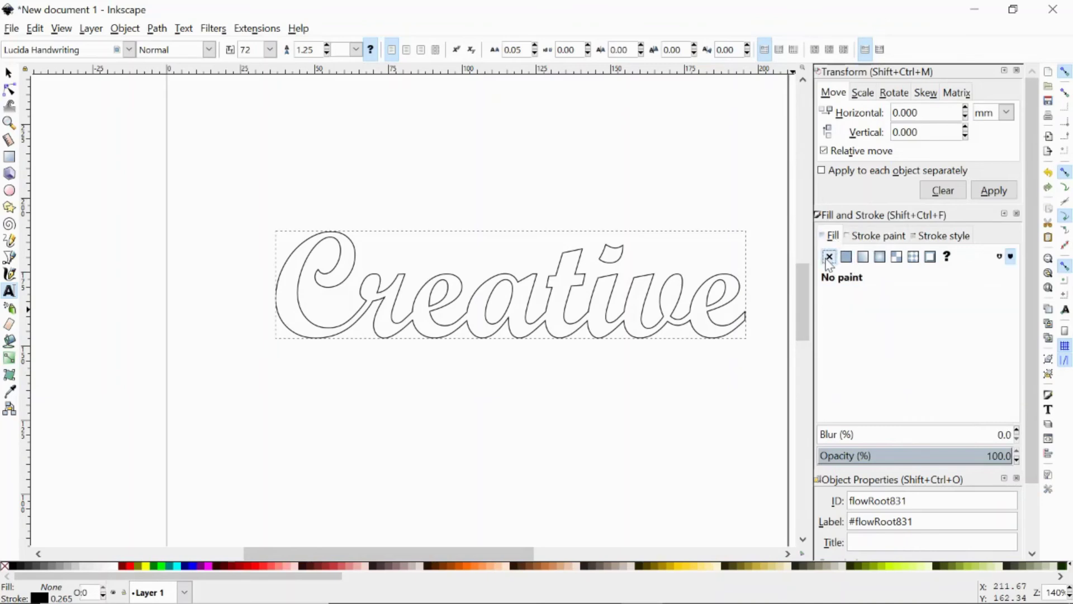
scroll(559, 235, up, 1)
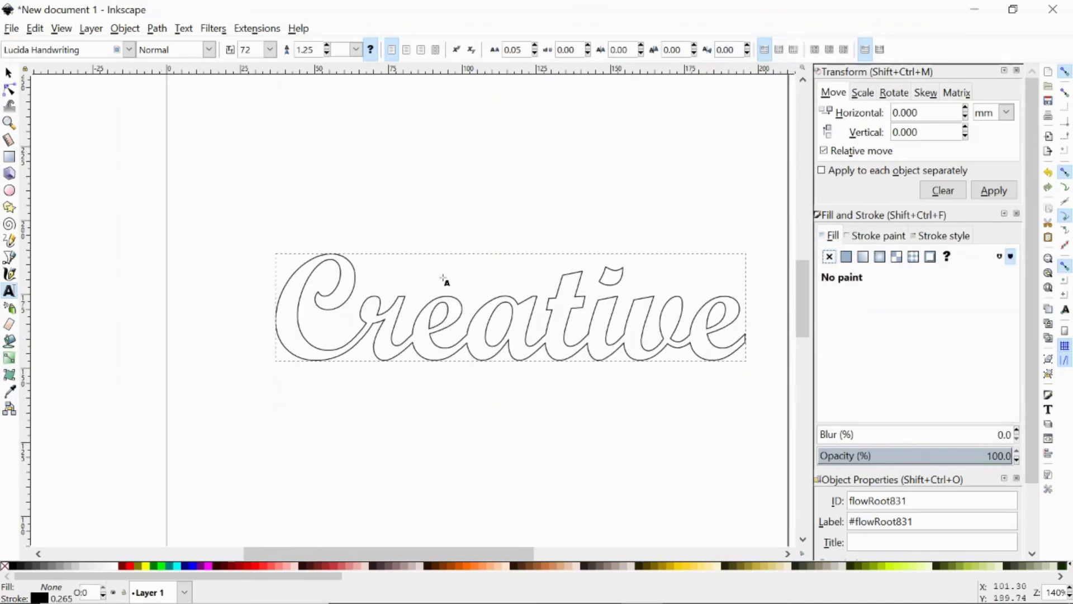
Step: Save the drawing to the Desktop as Creative.svg
click(11, 31)
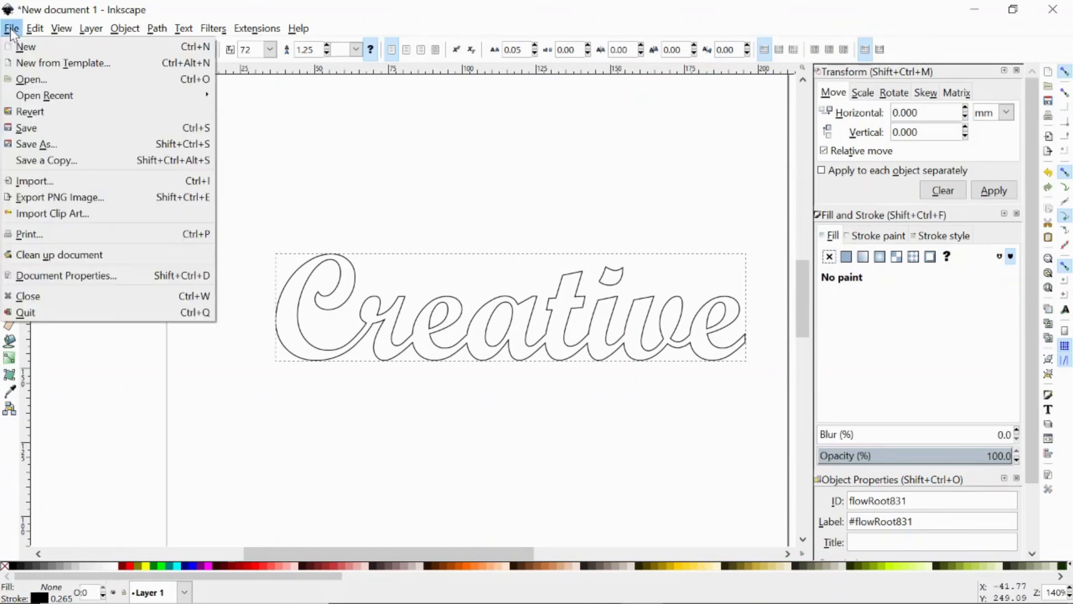
click(34, 143)
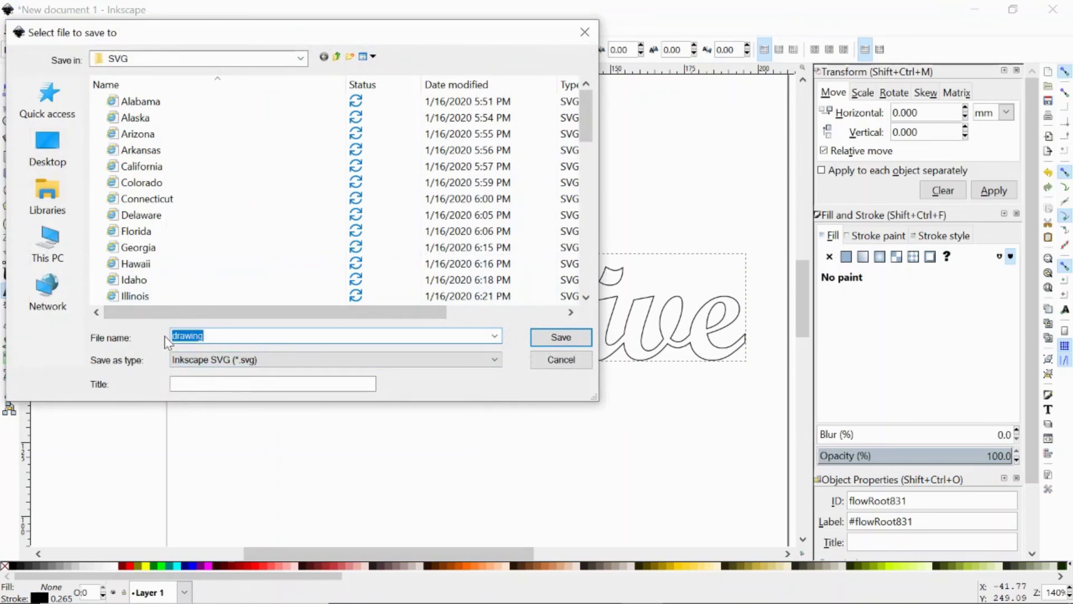
text(Creative)
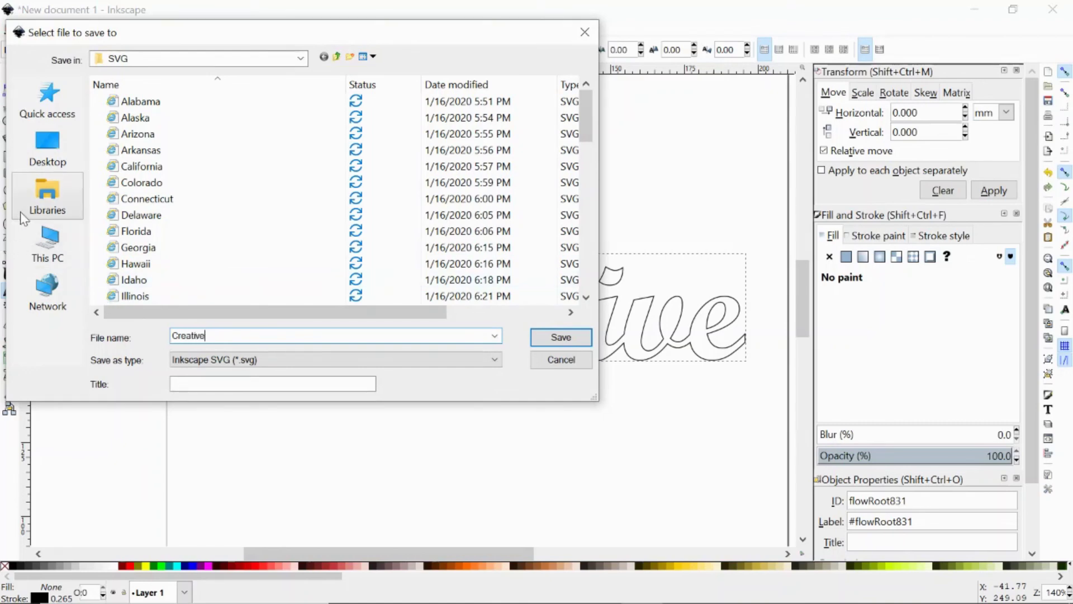
click(44, 146)
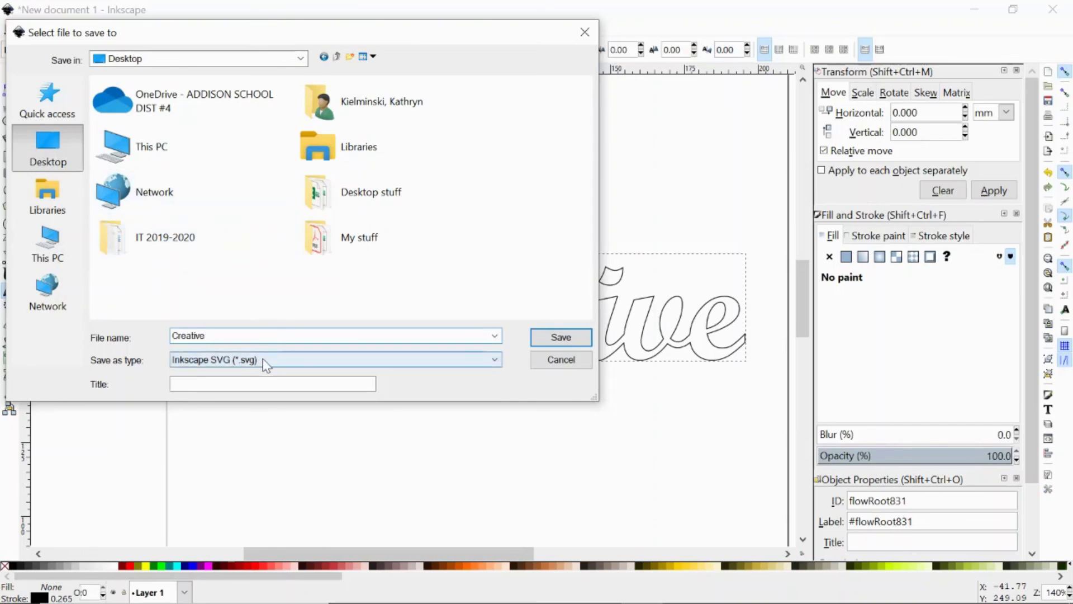
click(563, 337)
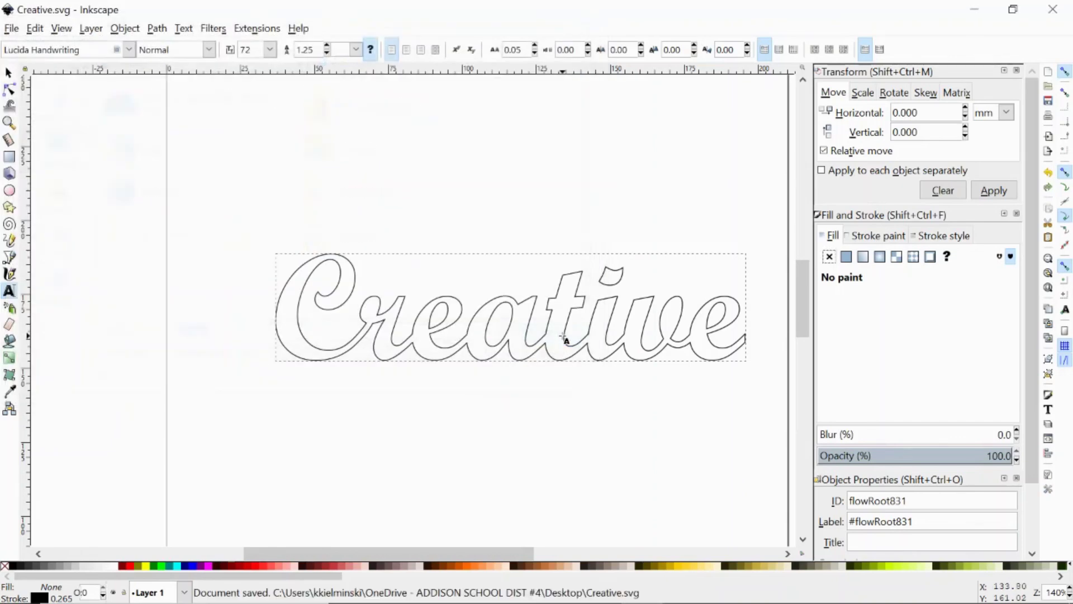